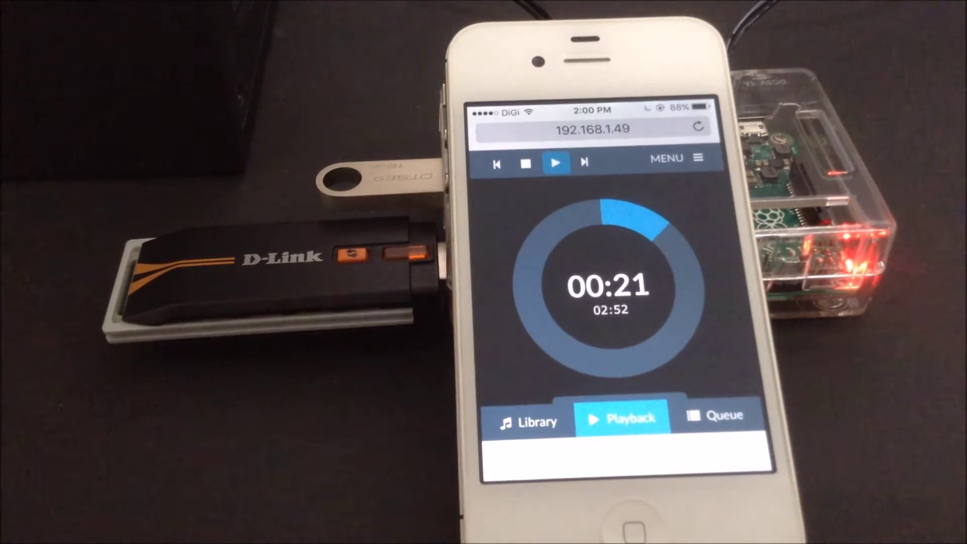
- Skip forward twice to the 3:16 track at 3/10, briefly toggling artist/title info
click(584, 163)
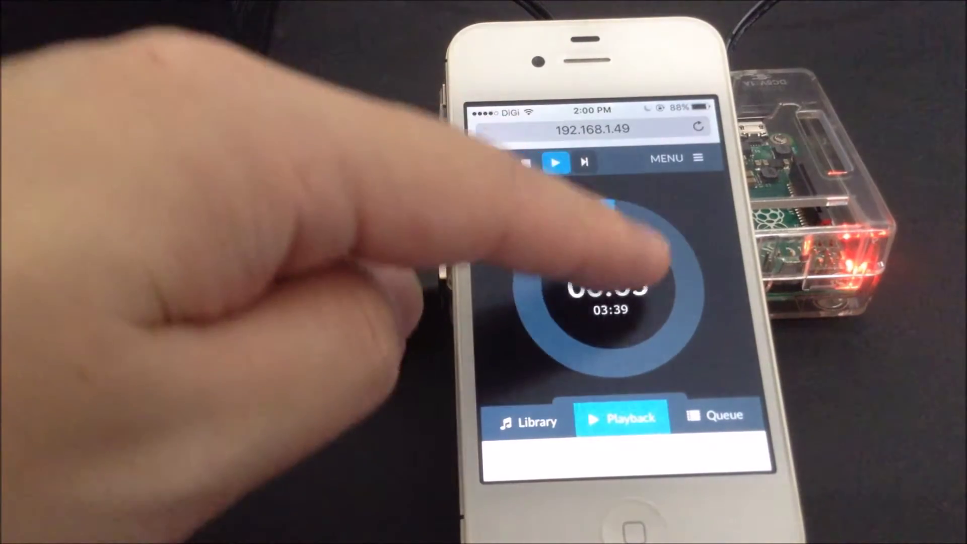
click(581, 284)
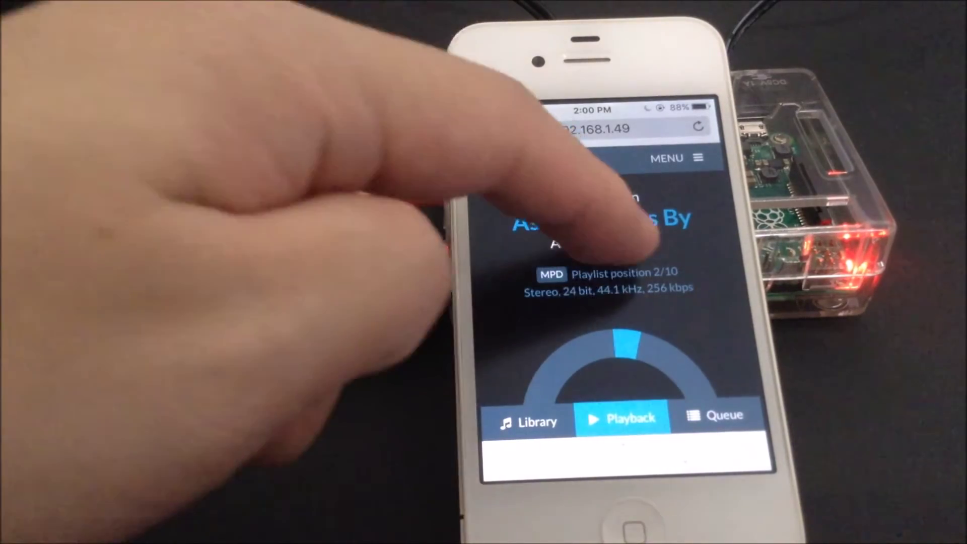
click(635, 253)
scroll(612, 302, down, 2)
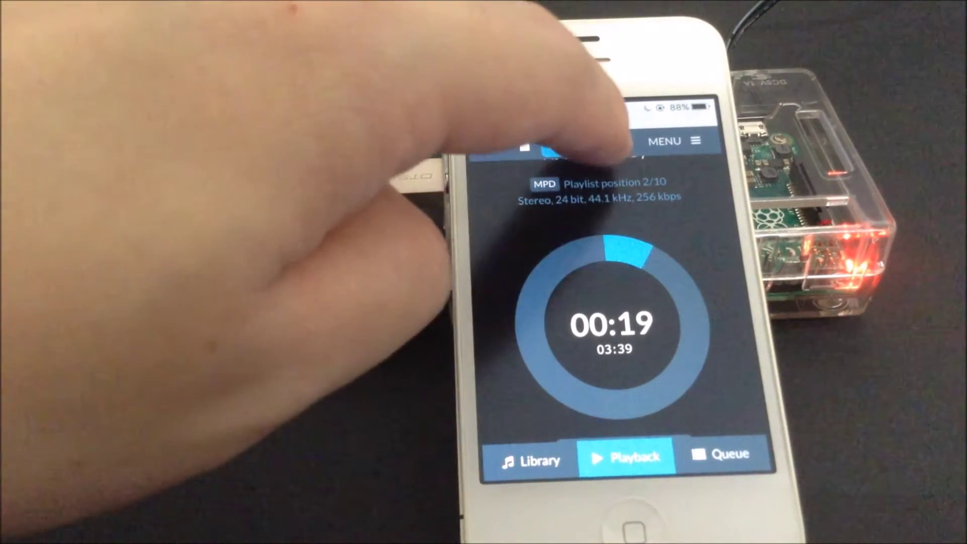
click(582, 145)
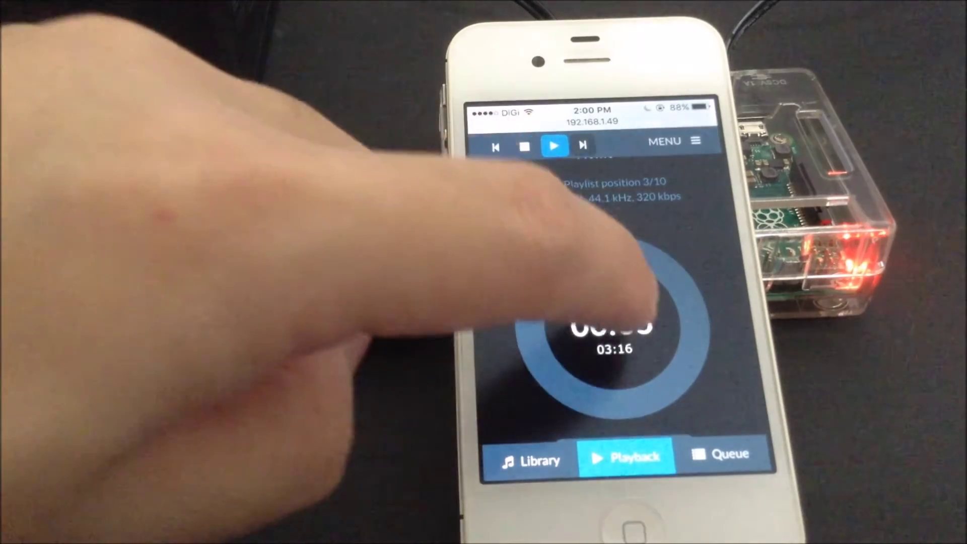
scroll(612, 325, down, 2)
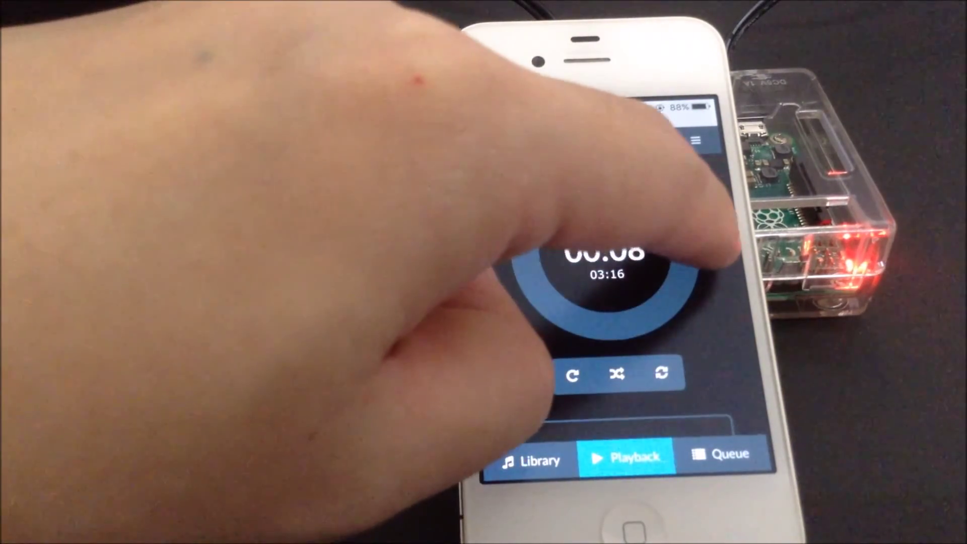
- Seek to about two minutes into the 3:16 track, then skip to the 6:25 track
click(691, 225)
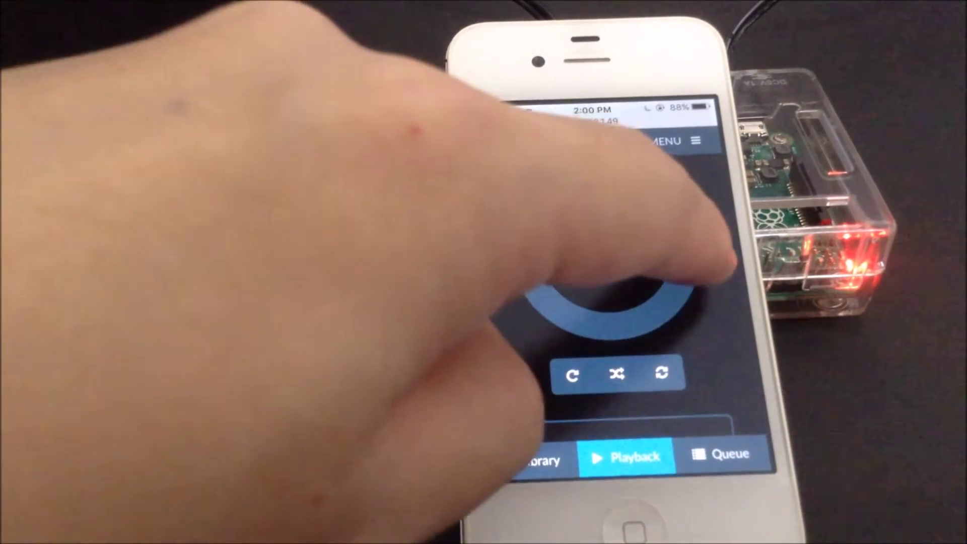
drag(659, 249, 695, 318)
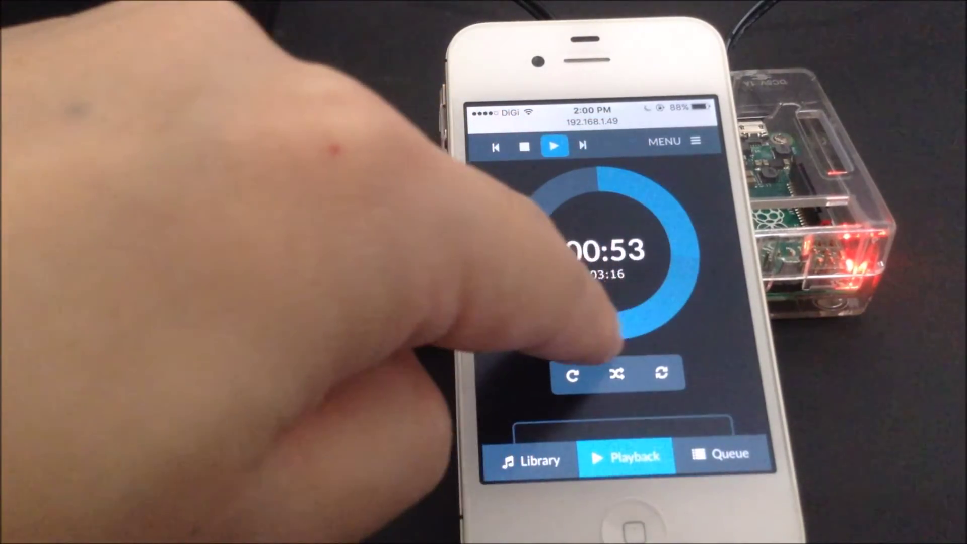
drag(699, 313, 559, 326)
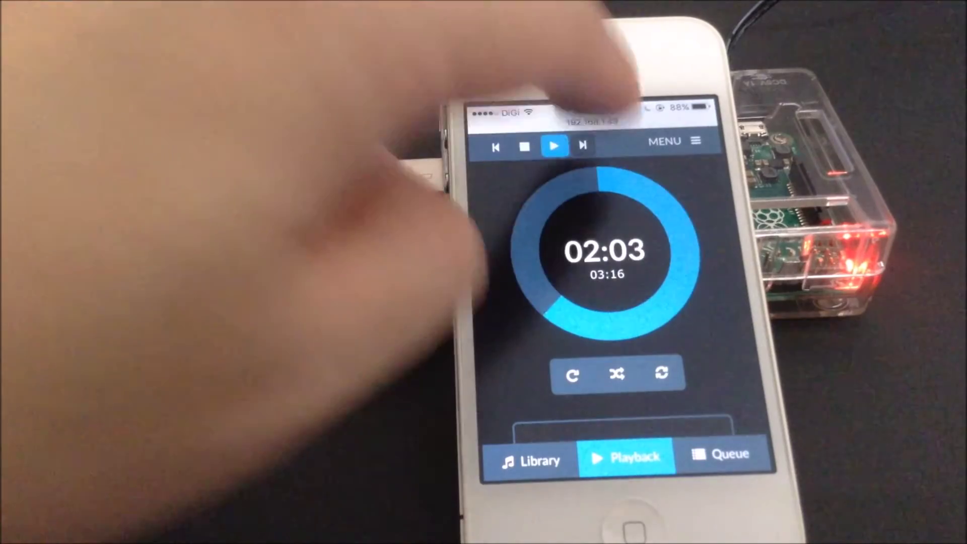
click(583, 145)
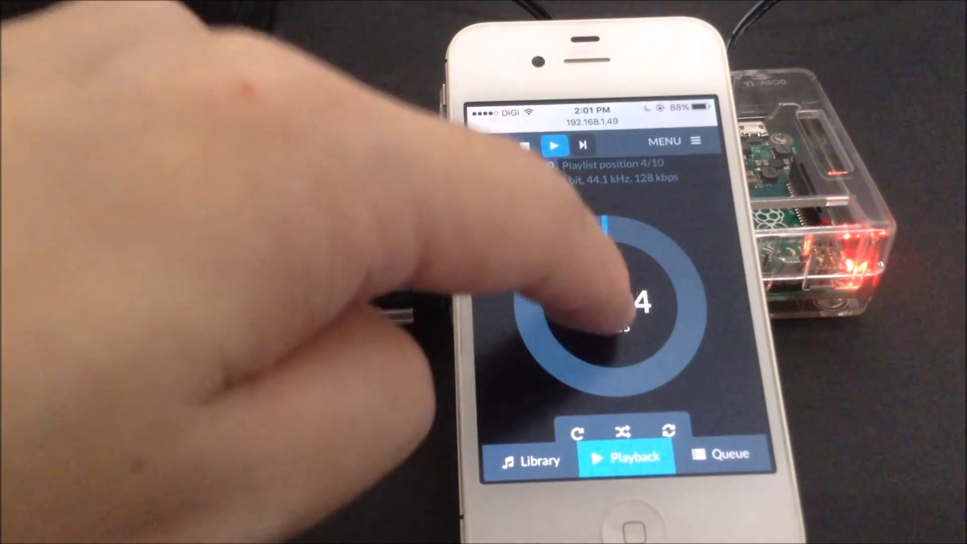
- Turn the volume knob down from 95 to 77, then back up to 97
drag(647, 324, 649, 302)
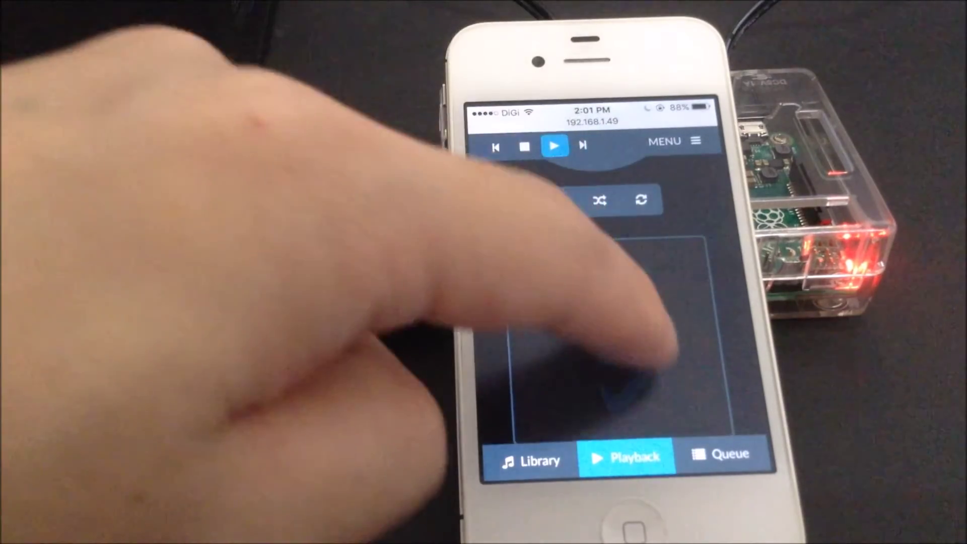
scroll(647, 345, down, 5)
scroll(596, 302, down, 2)
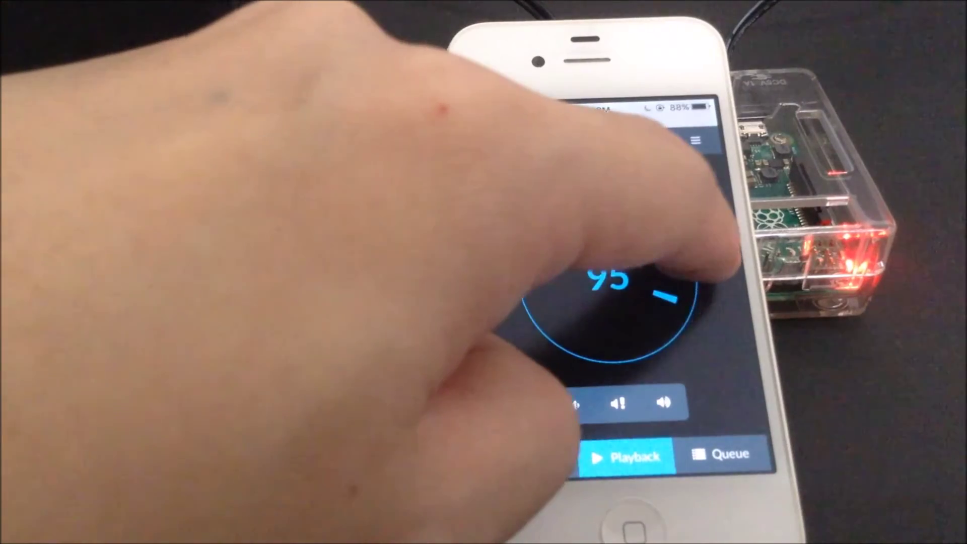
drag(667, 297, 683, 242)
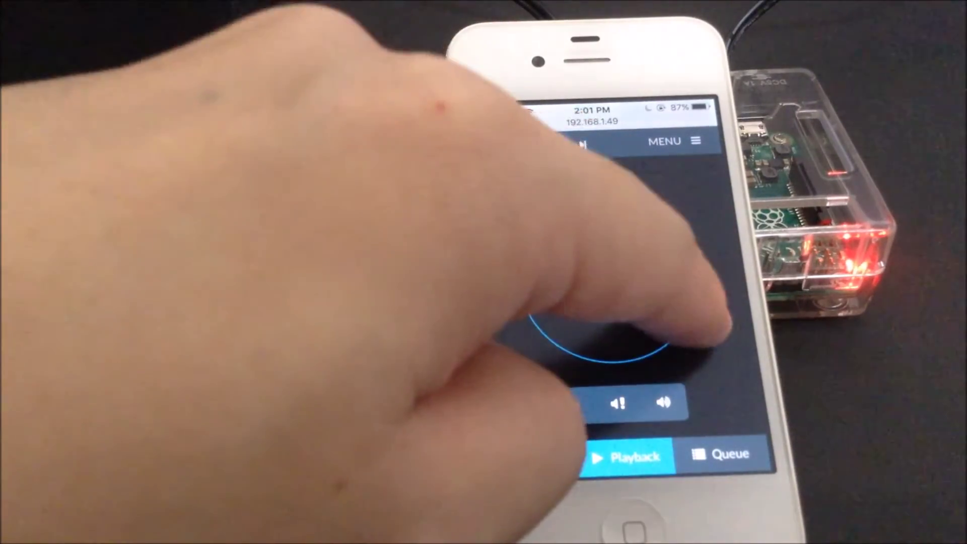
drag(684, 241, 663, 301)
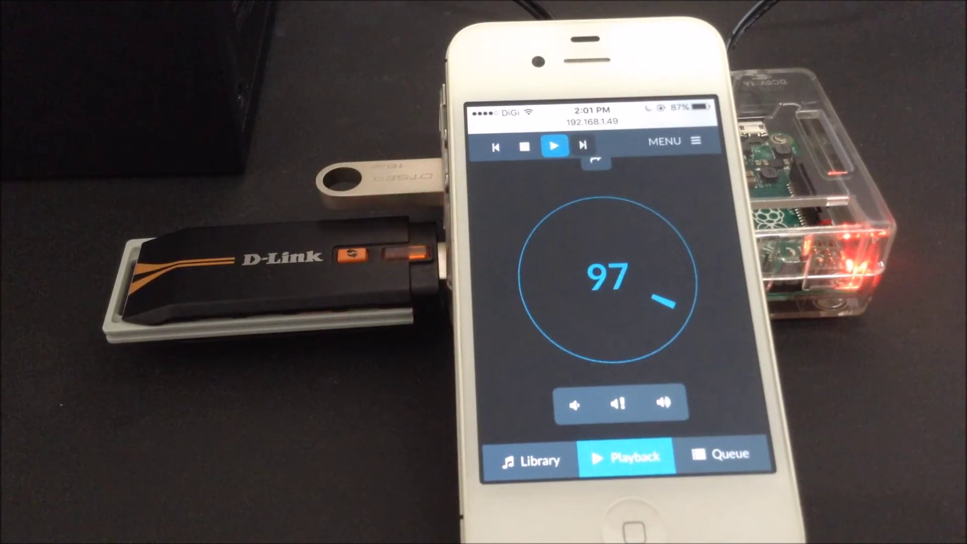
scroll(604, 302, up, 3)
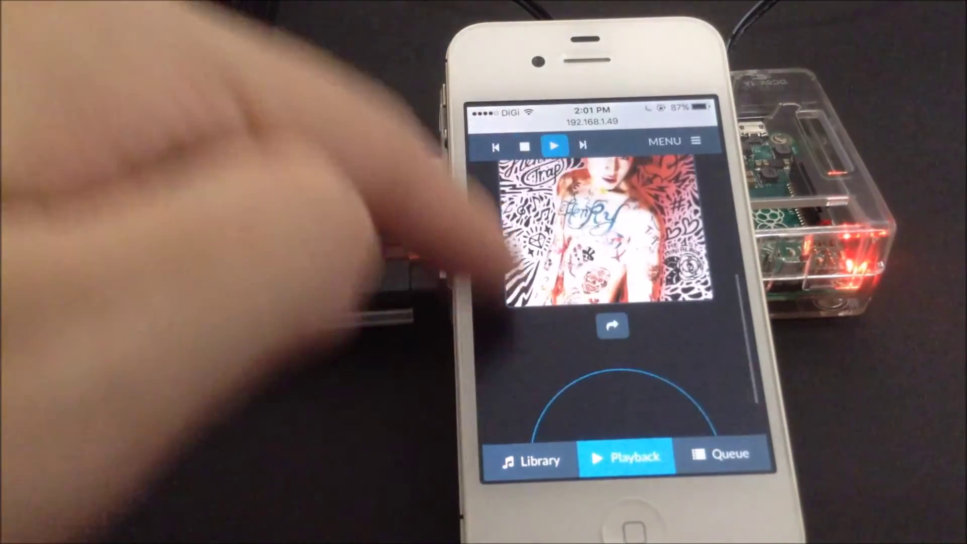
scroll(605, 302, up, 2)
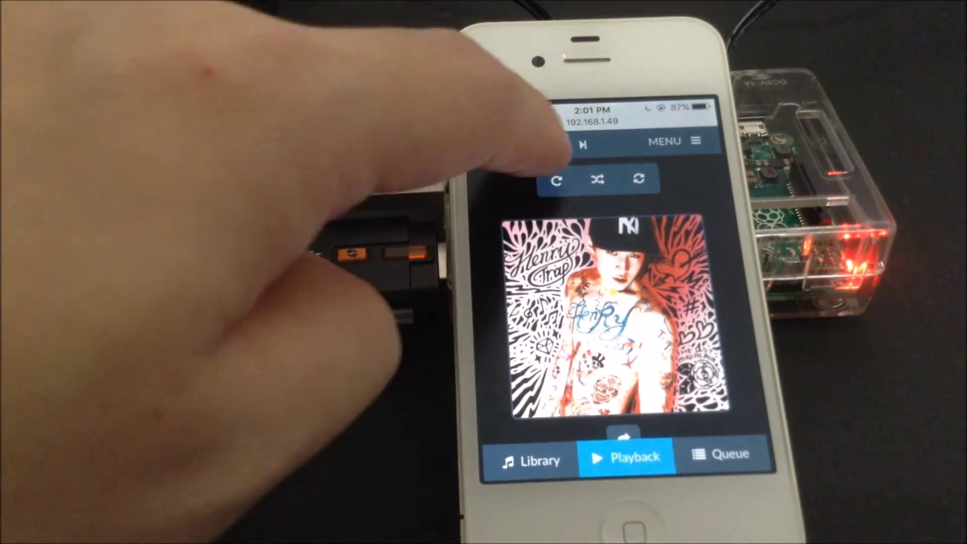
- Stop playback and return to the top of the page showing Henry's 'Trap' at 5/10
click(524, 145)
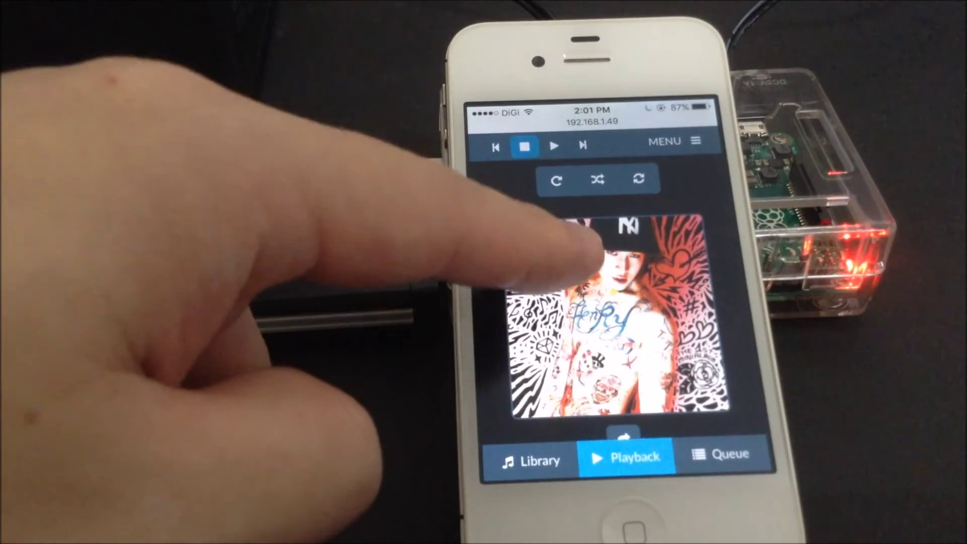
drag(593, 248, 562, 389)
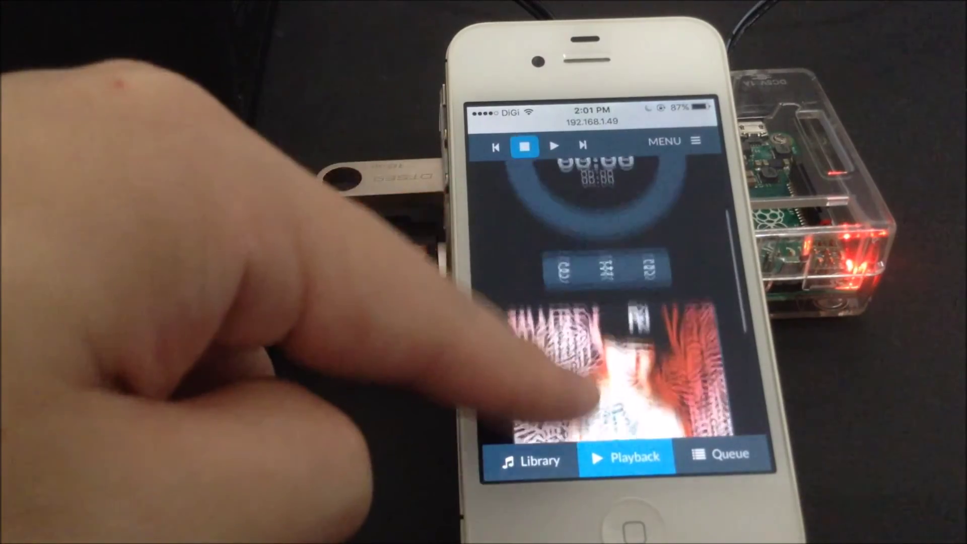
drag(627, 238, 539, 368)
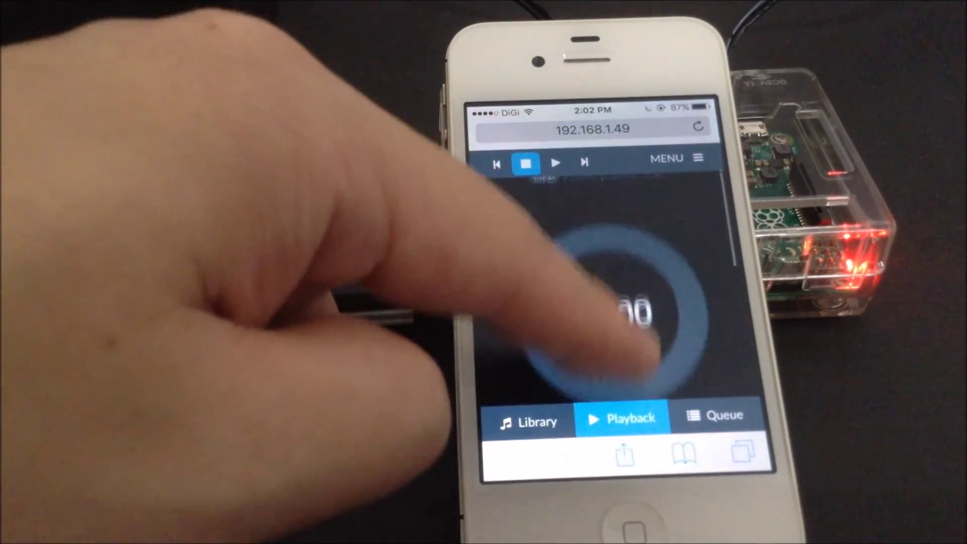
drag(555, 201, 550, 280)
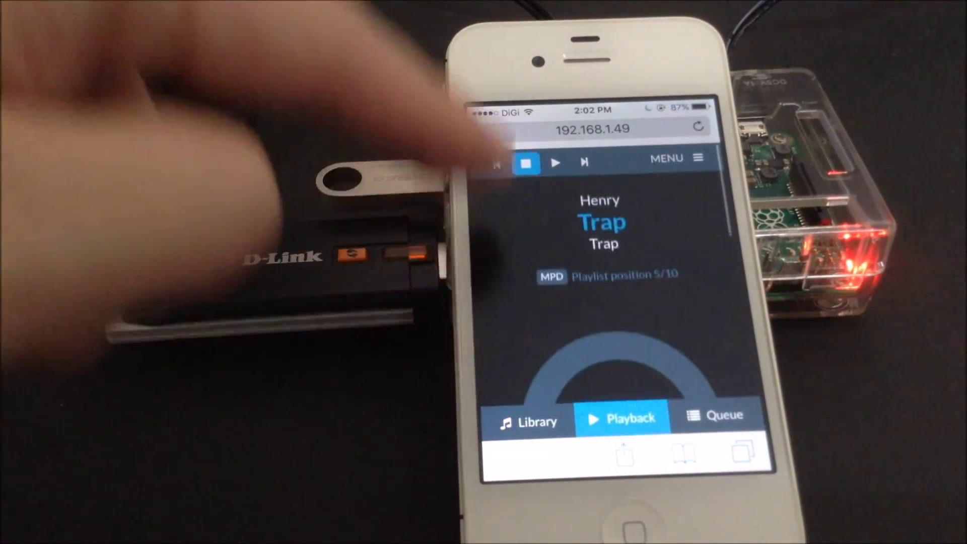